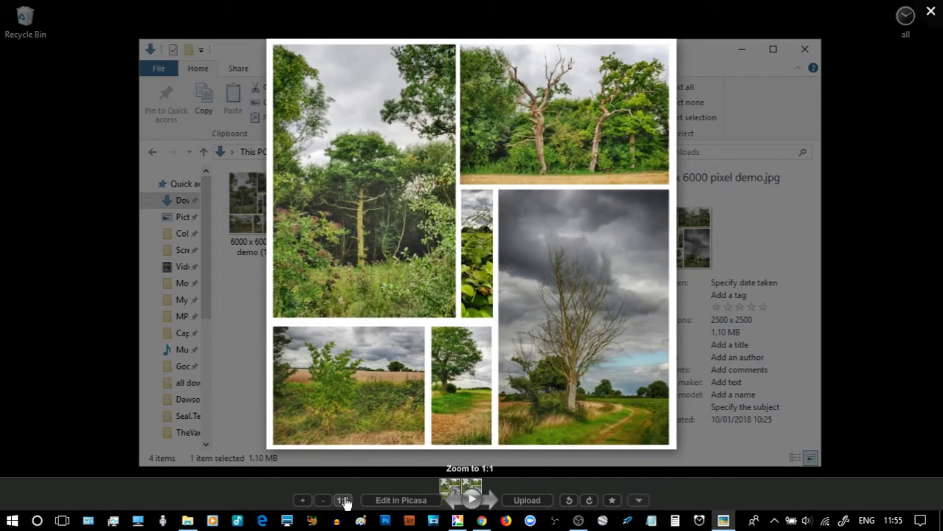
Inspect 6000 x 6000 pixel demo.jpg at actual size, and inspect the grass photo in 6000 x 6000 pixel demo (1).jpg the same way
click(343, 501)
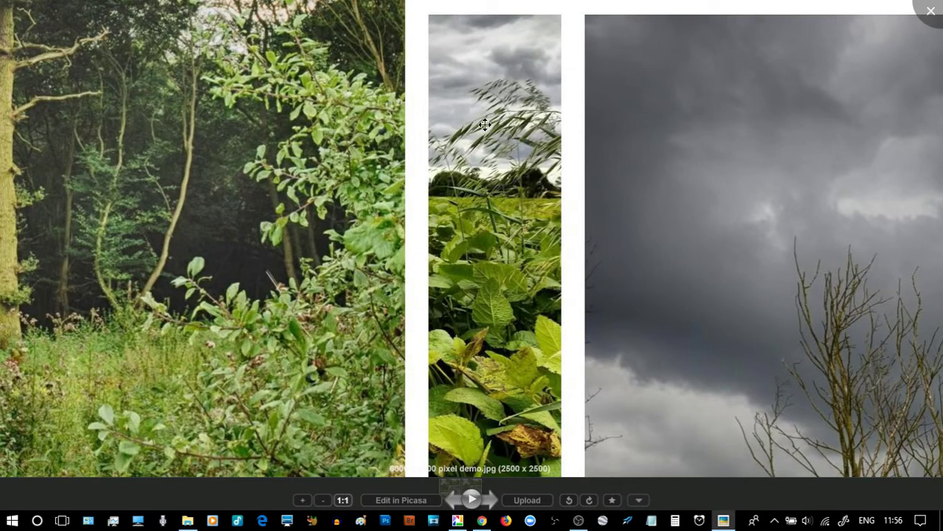
click(925, 13)
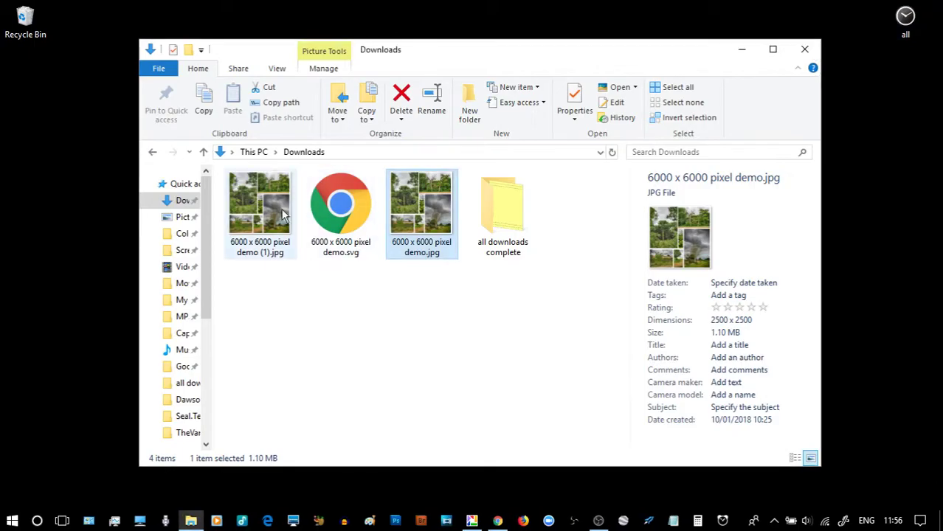
click(254, 203)
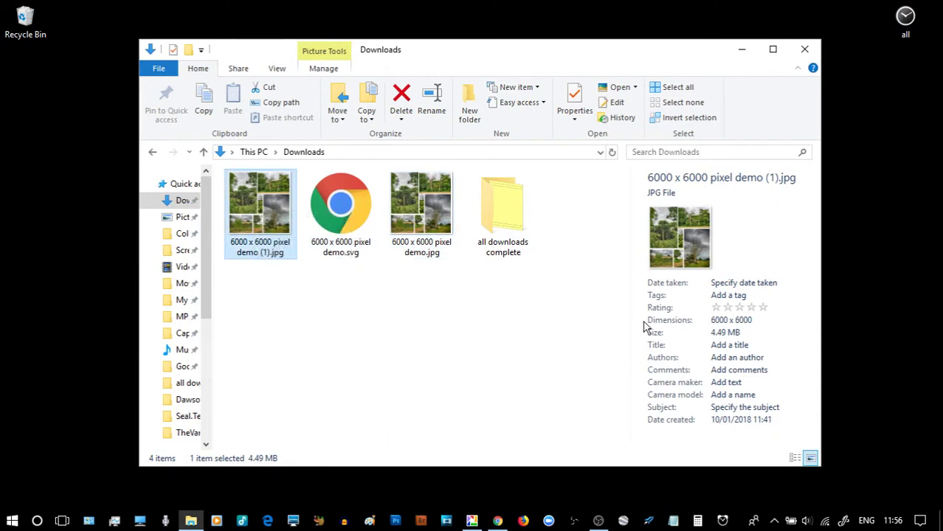
double_click(260, 203)
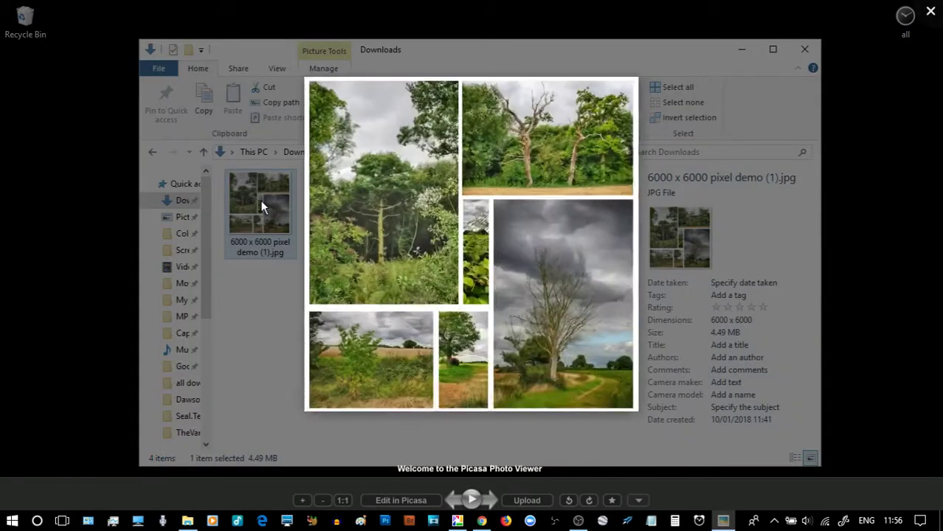
click(344, 500)
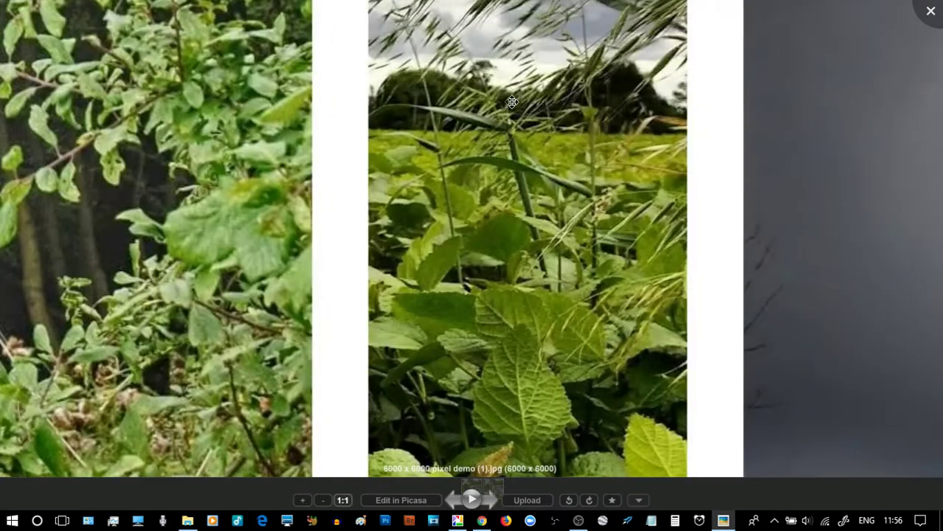
drag(516, 100, 533, 420)
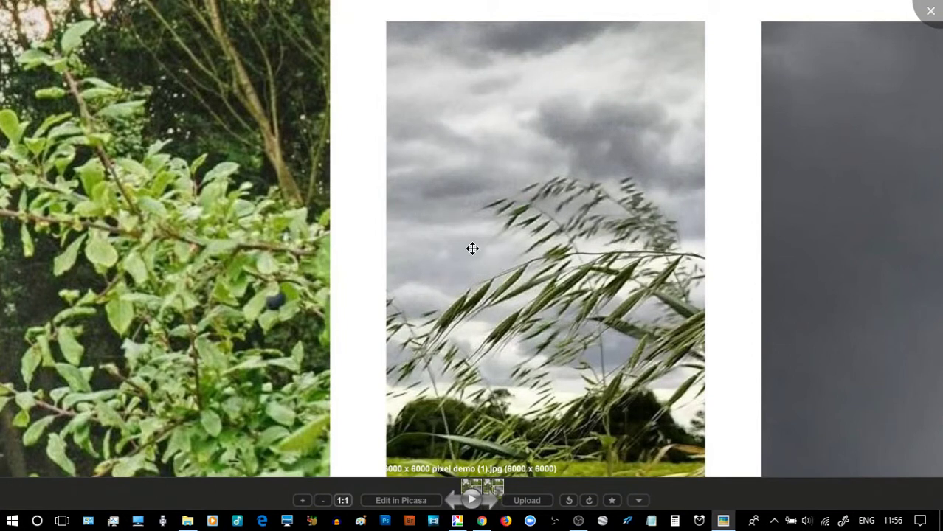
Compare 6000 x 6000 pixel demo.jpg with demo (1).jpg at actual size by switching between them, and close the photo viewer
key(Right)
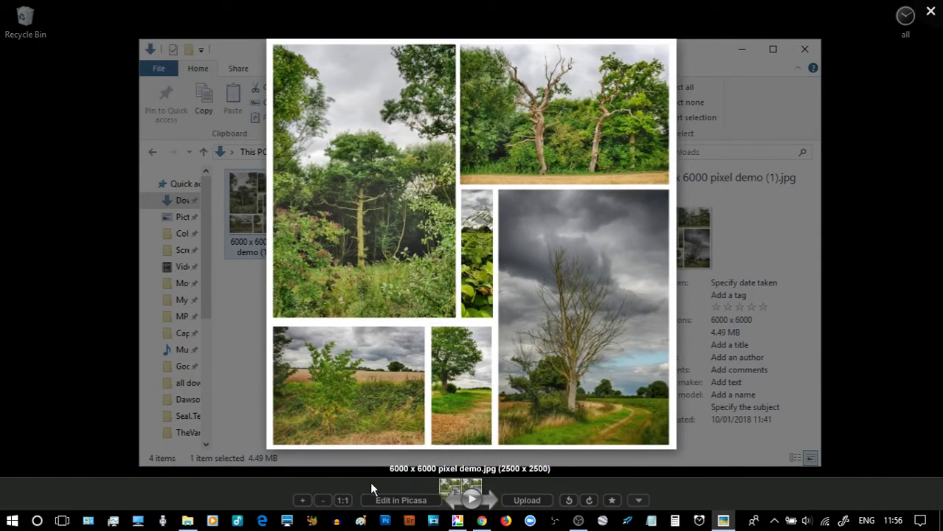
click(343, 501)
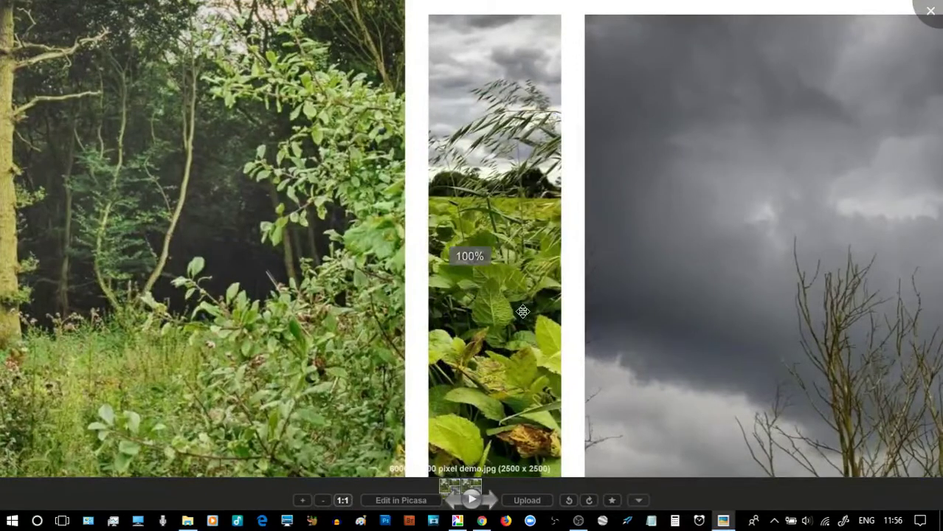
scroll(521, 311, up, 2)
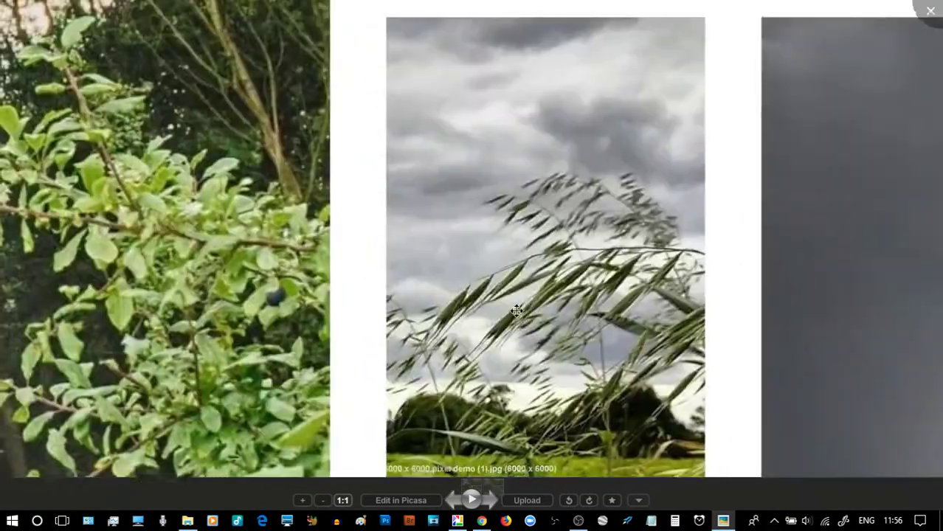
scroll(511, 311, down, 2)
scroll(507, 313, up, 2)
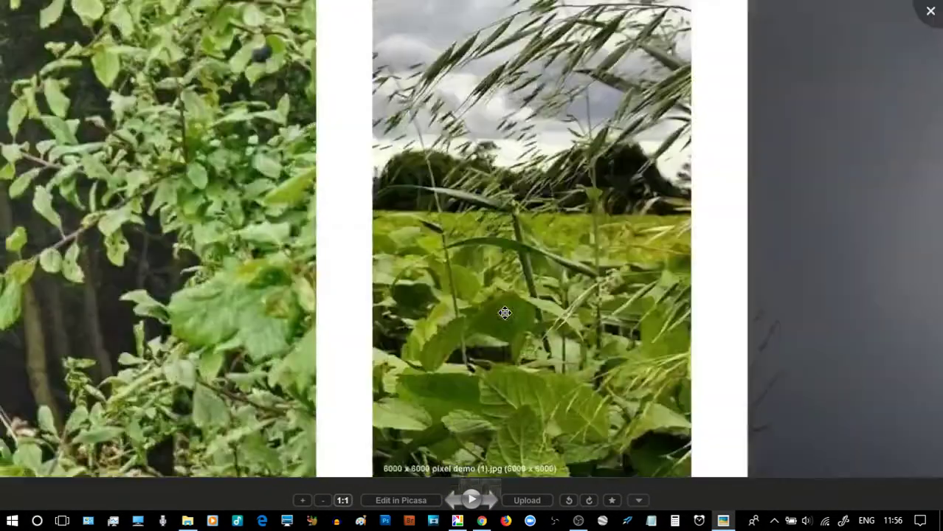
click(930, 16)
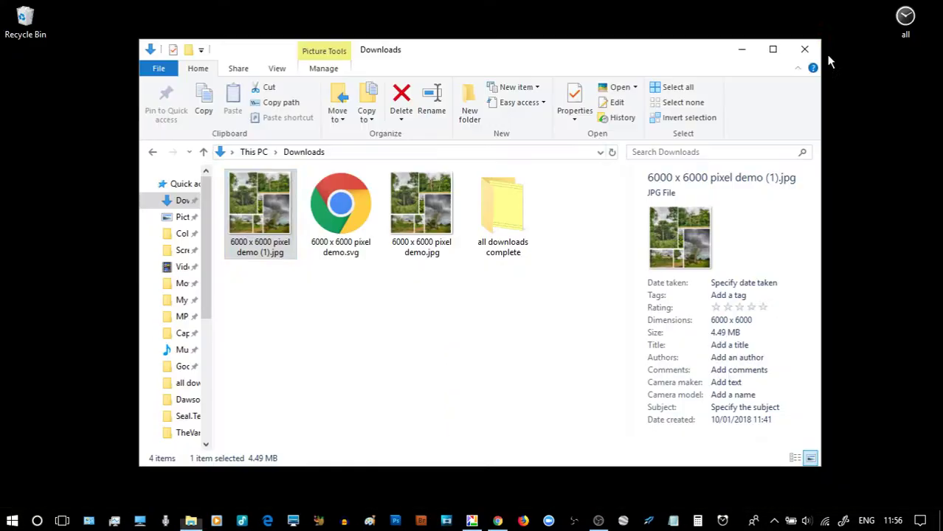
Switch to the 6000 x 6000 pixel demo drawing in Chrome and check its page setup in pixels, leaving without applying changes
click(497, 520)
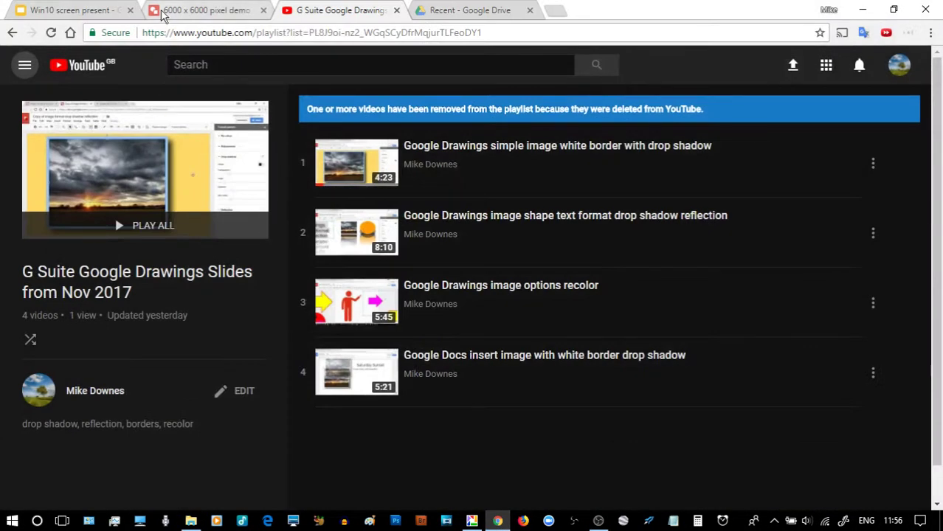
click(164, 13)
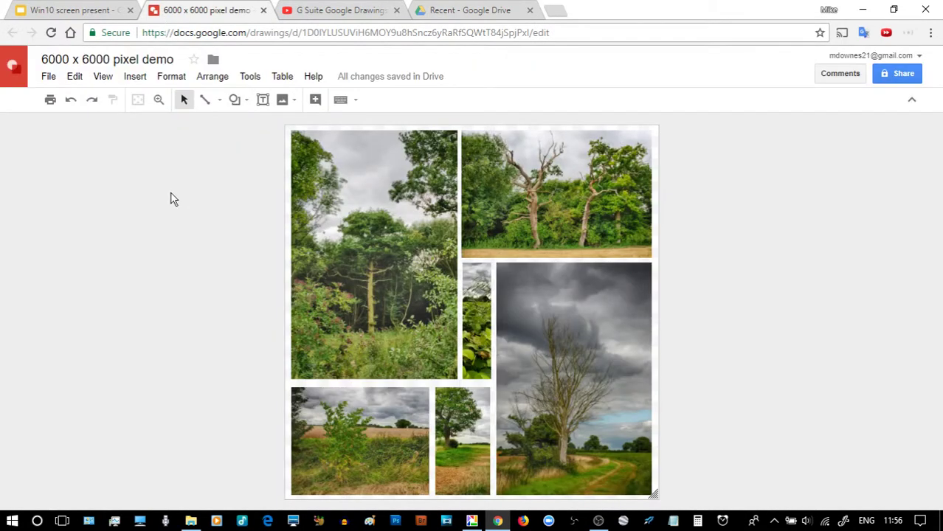
click(49, 78)
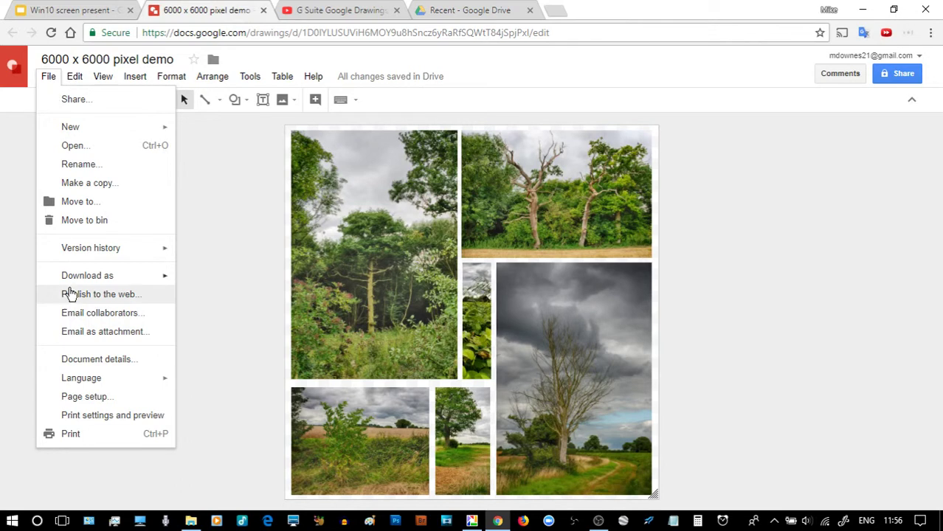
click(81, 398)
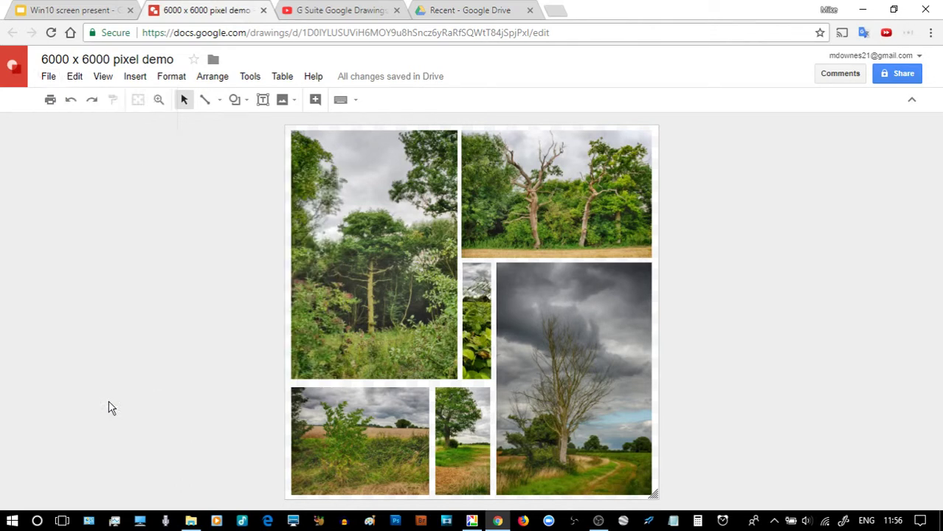
click(531, 298)
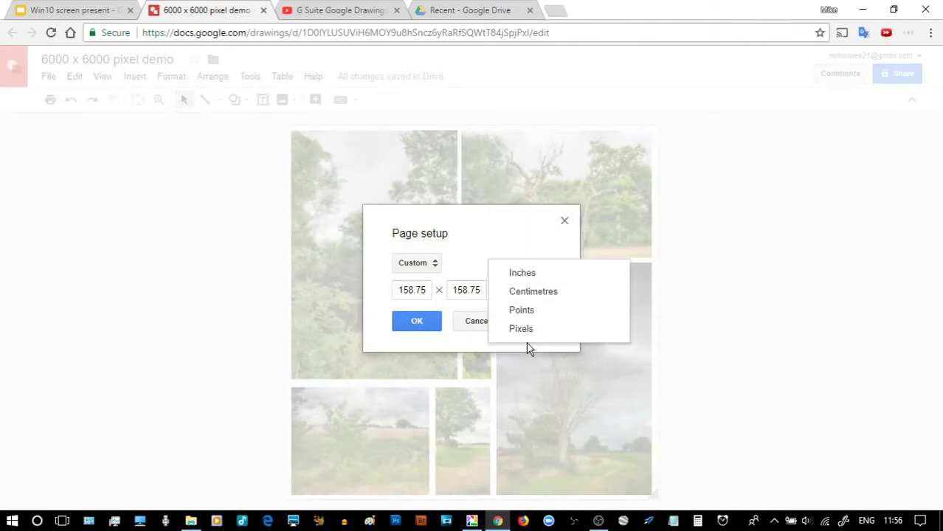
click(524, 331)
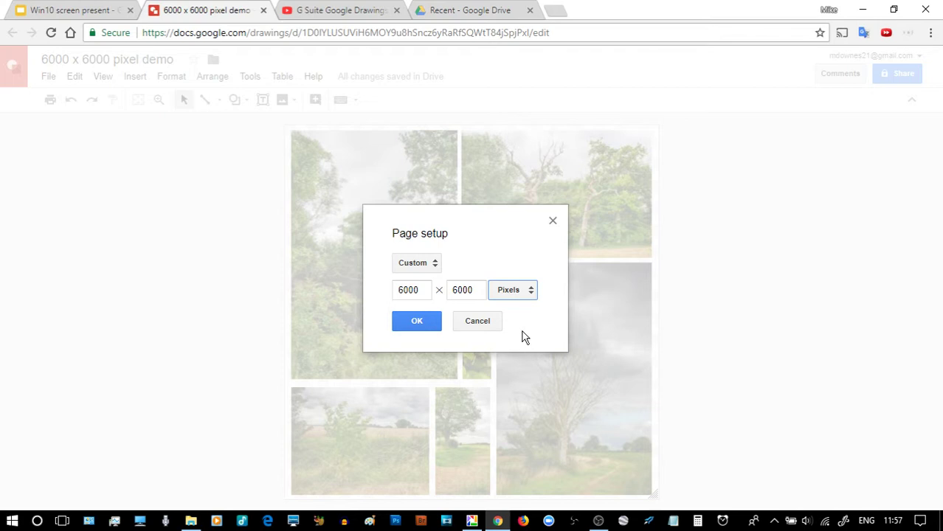
click(483, 323)
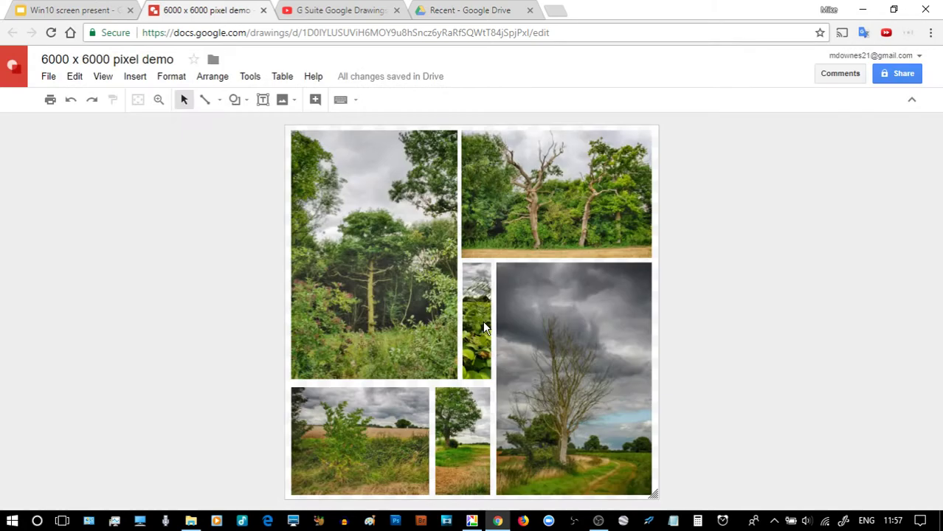
Review the drawing's download formats, and check the details of 6000 x 6000 pixel demo.svg in the Downloads folder in File Explorer
click(52, 77)
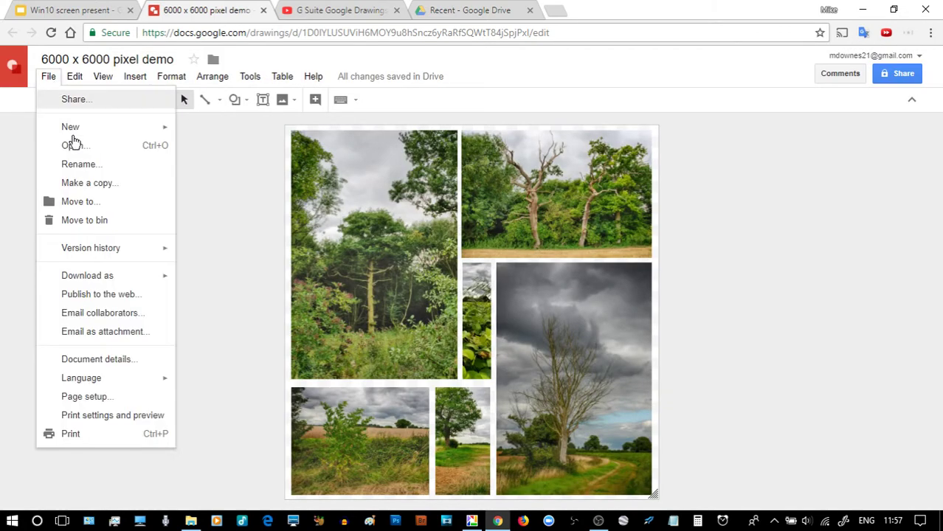
mouse_move(143, 285)
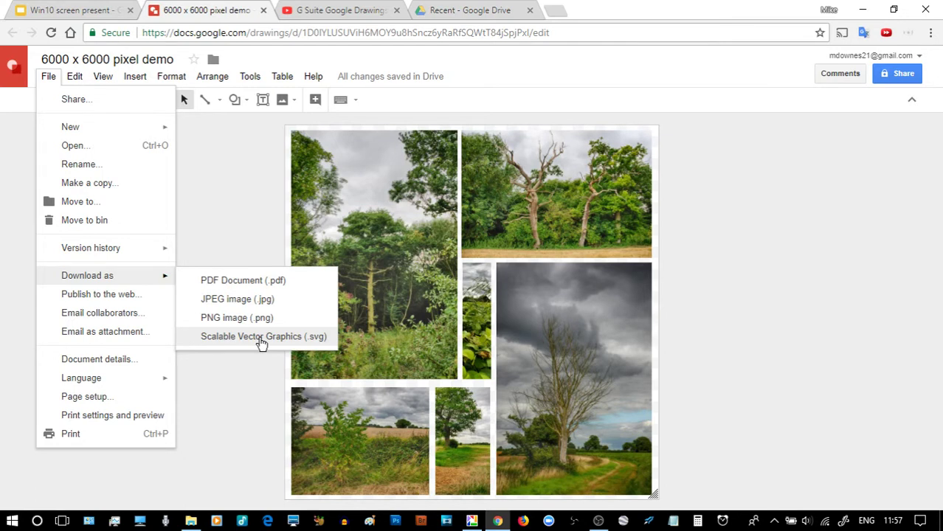
click(190, 521)
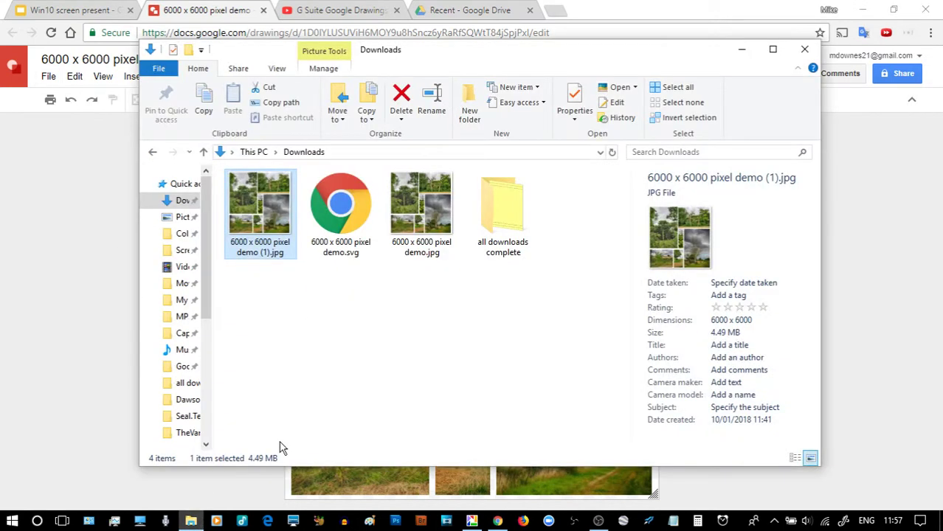
click(338, 211)
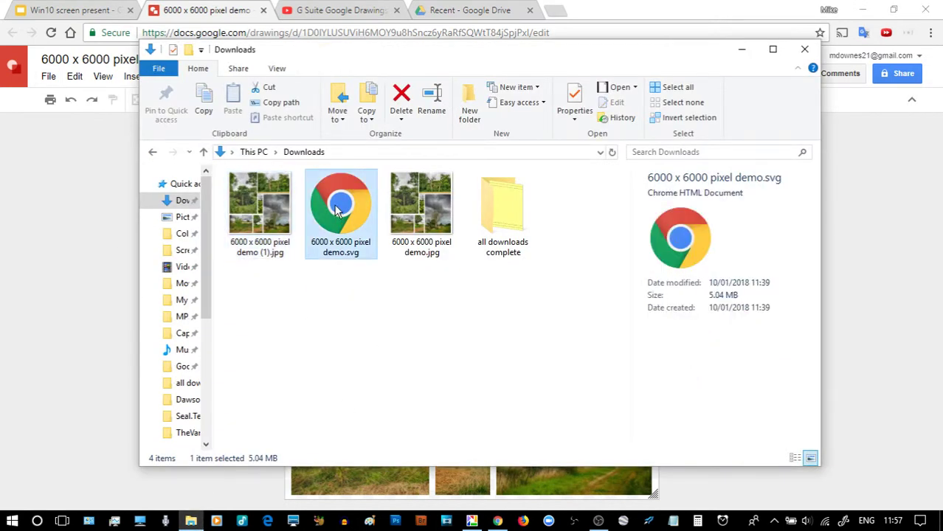
Switch to Google Drive in Chrome and open 6000 x 6000 pixel demo.svg with CloudConvert
click(431, 10)
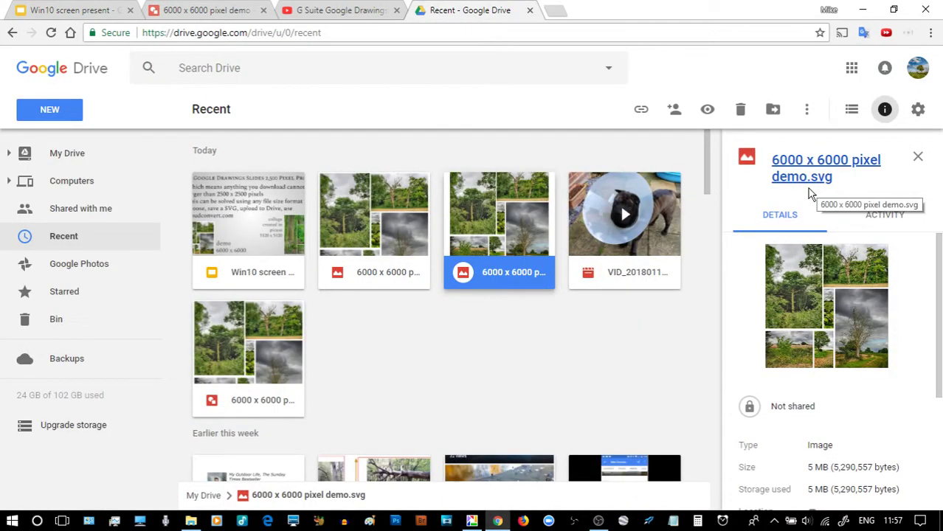
right_click(495, 219)
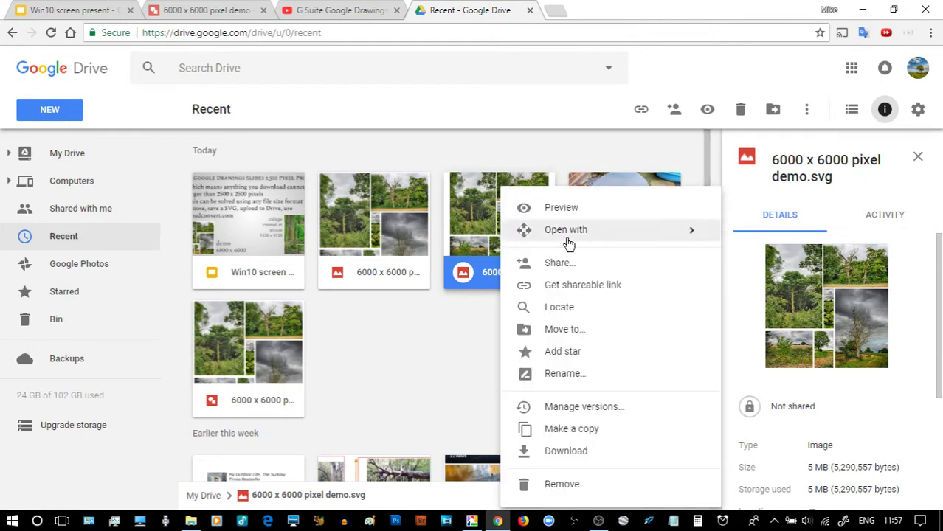
mouse_move(568, 242)
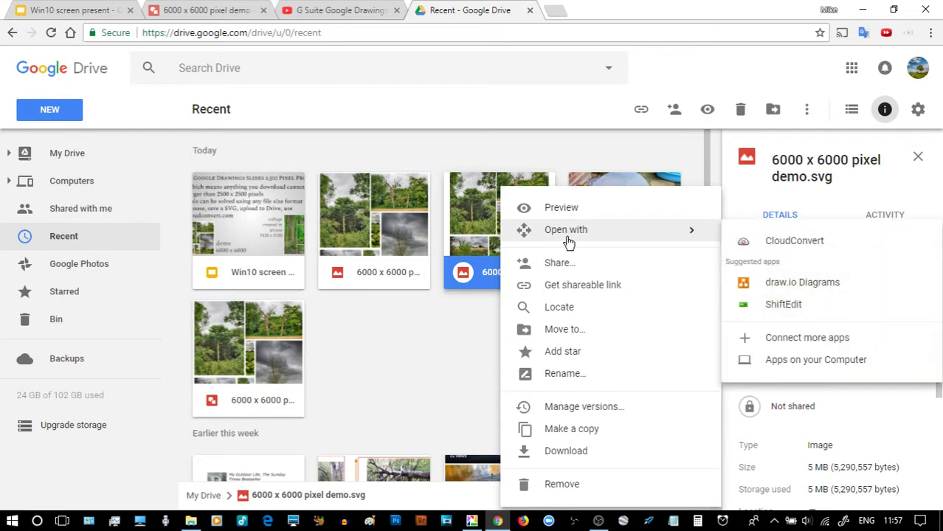
click(778, 240)
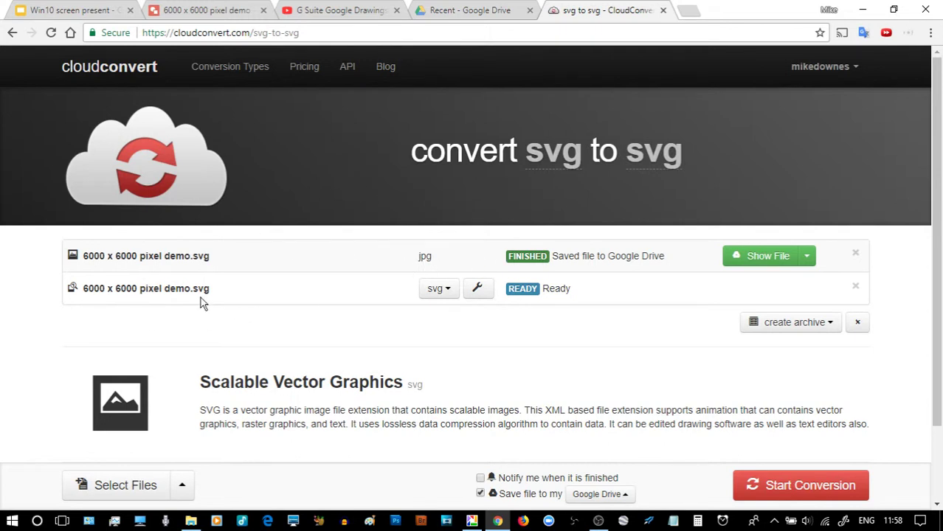
Convert the ready 6000 x 6000 pixel demo.svg to the jpg image format, accepting the conversion options without changes
click(442, 293)
mouse_move(446, 352)
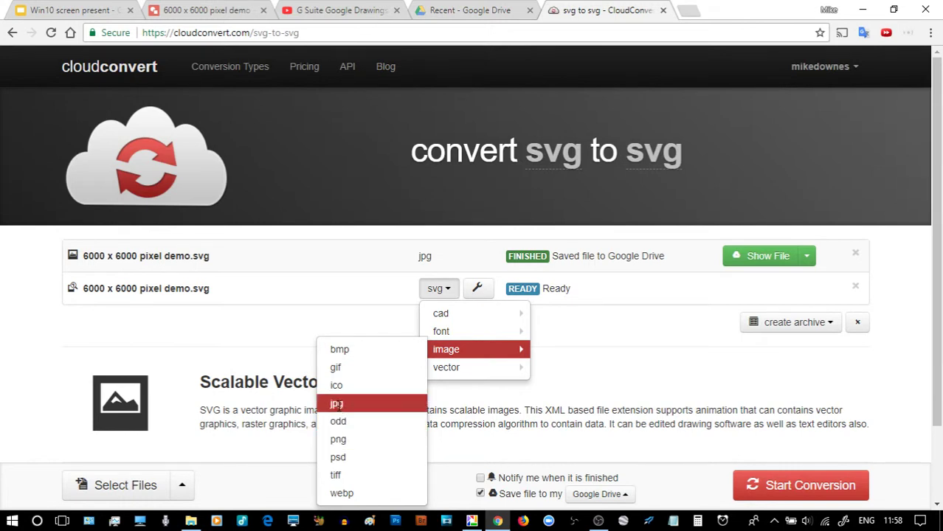
click(336, 404)
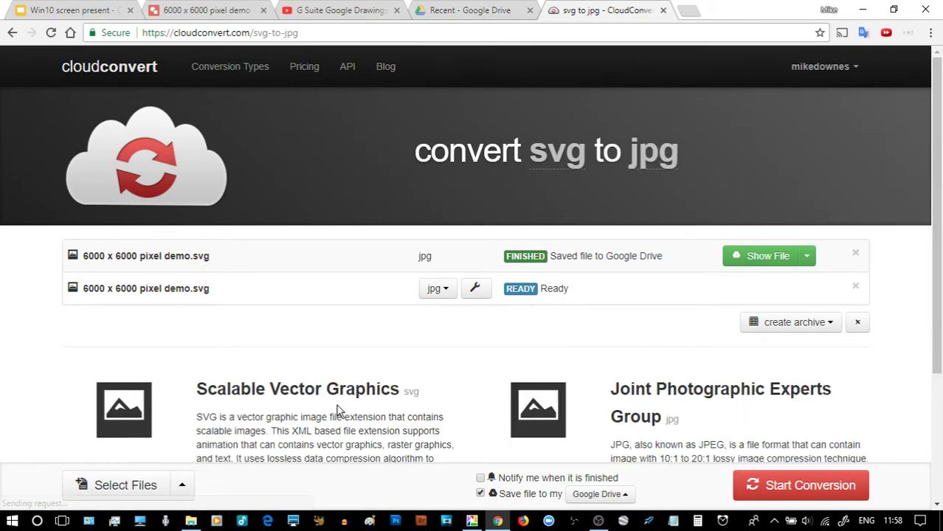
click(476, 290)
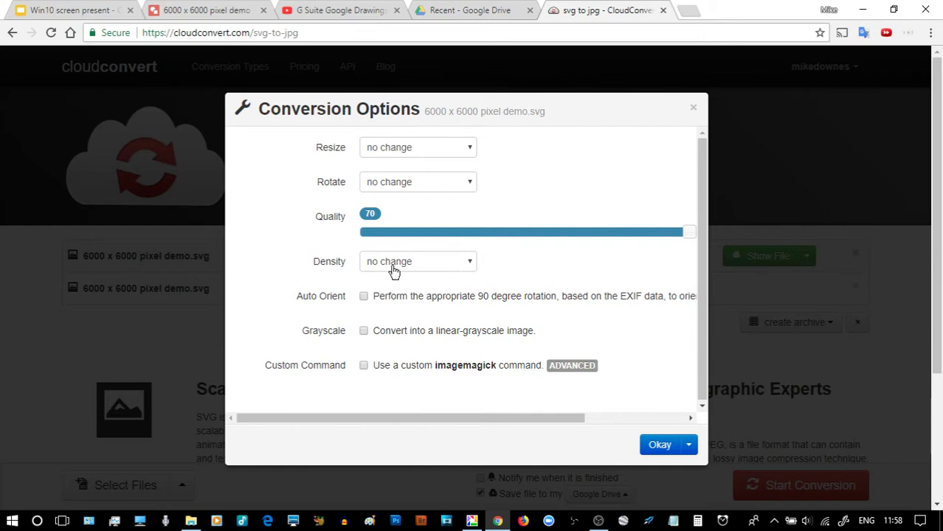
click(664, 447)
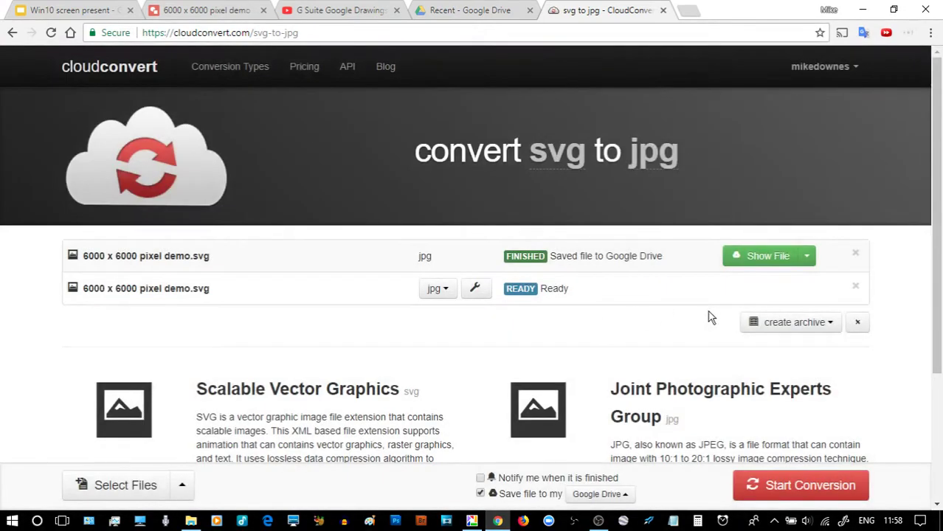
click(781, 489)
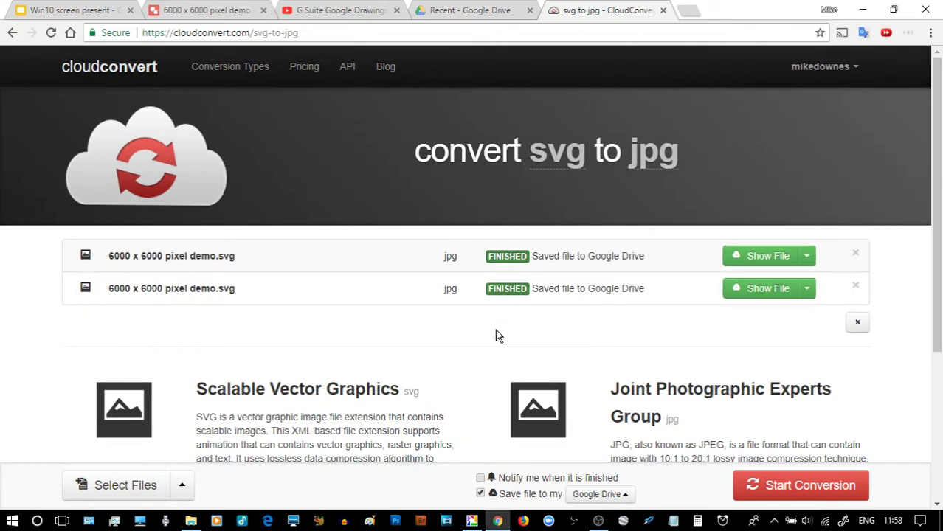
Download the newly converted 6000 x 6000 pixel demo.jpg from the recent files in Google Drive
click(454, 13)
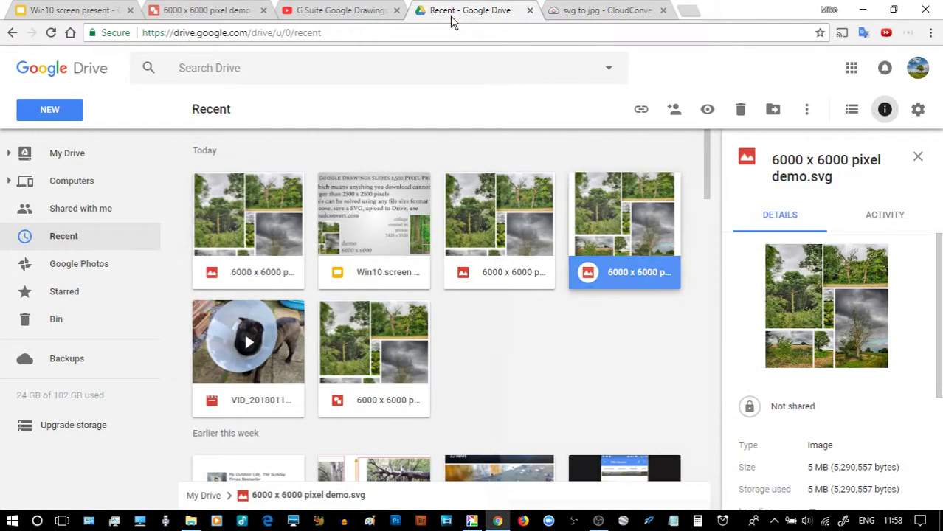
click(240, 214)
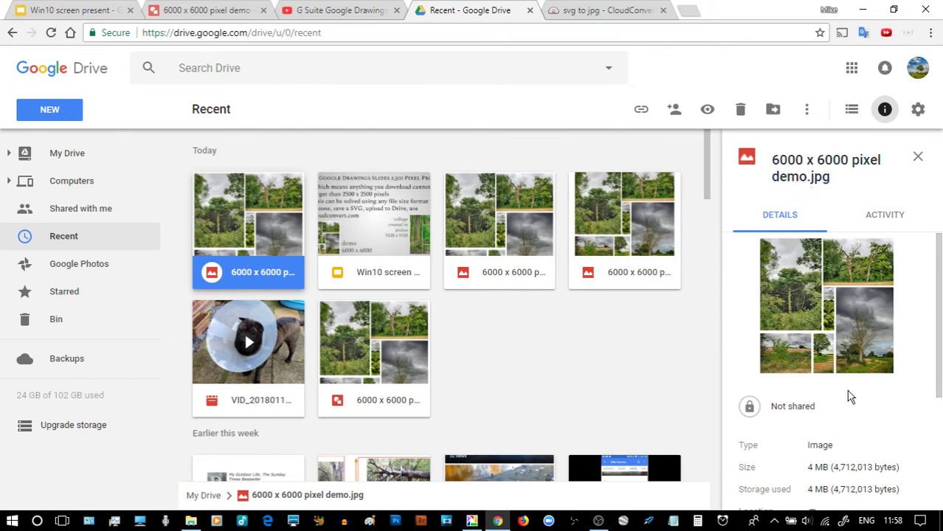
scroll(849, 397, down, 3)
click(806, 111)
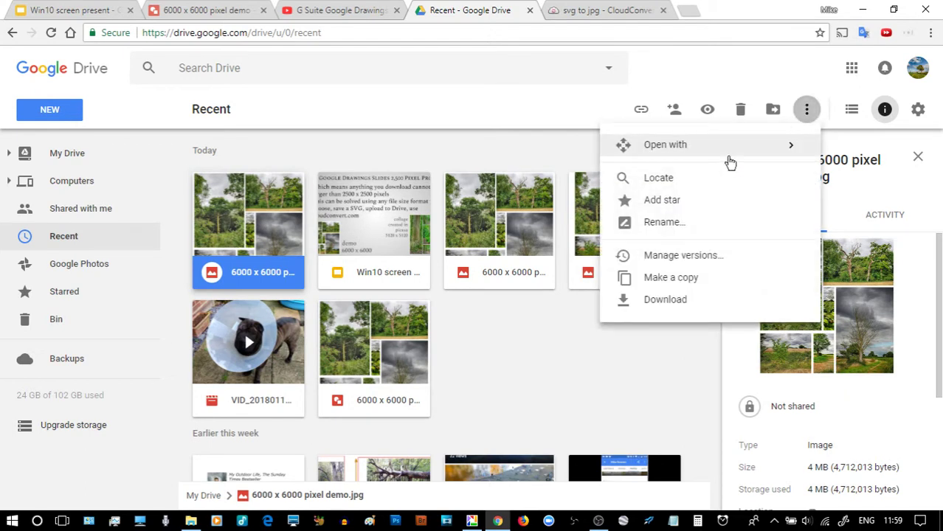
click(658, 300)
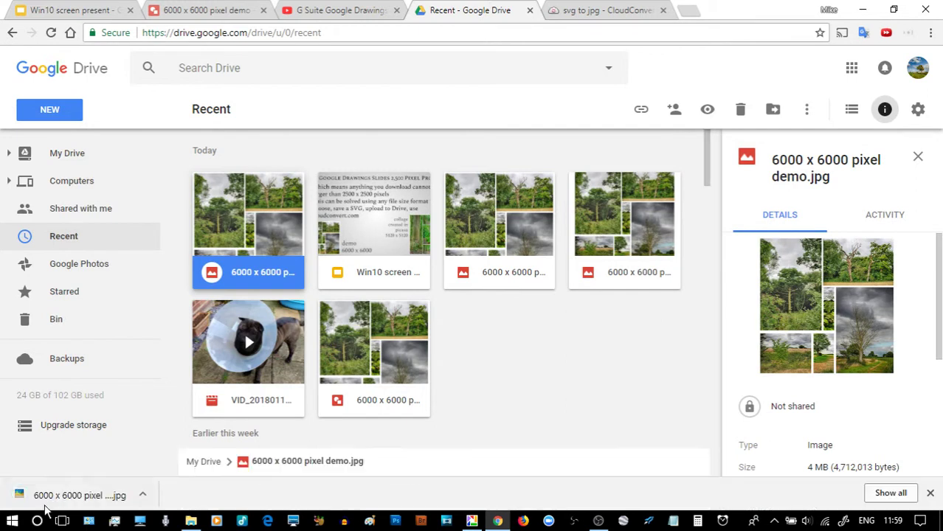
Switch to File Explorer and check the dimensions of the newly downloaded 6000 x 6000 pixel demo (2).jpg in the Downloads folder
click(193, 522)
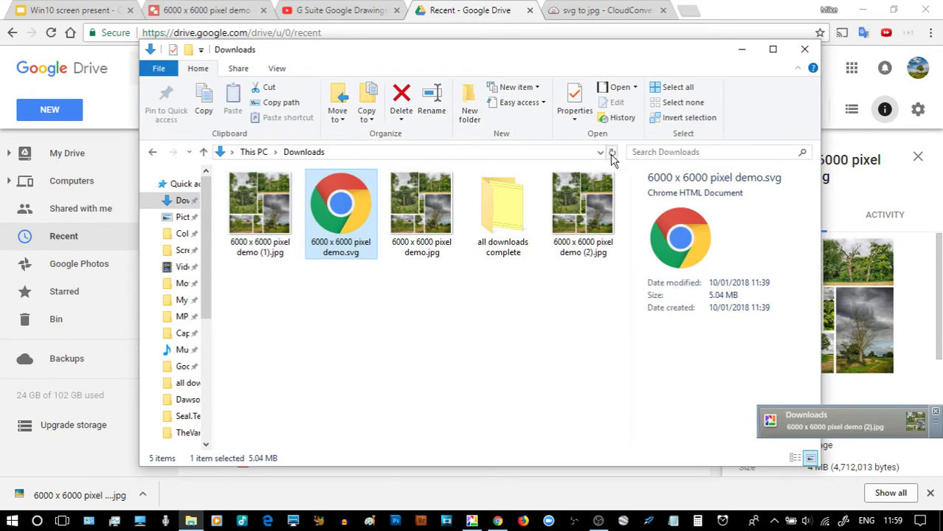
click(271, 201)
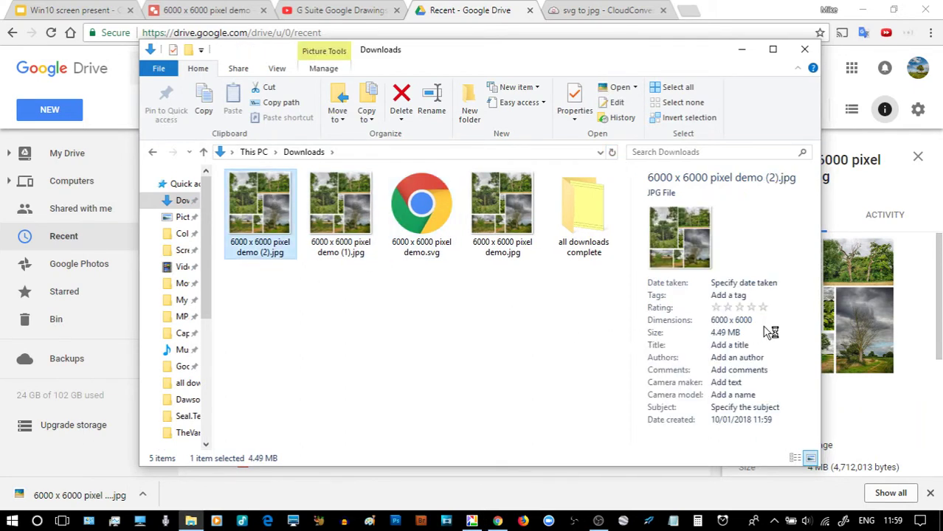
Switch to the Win10 screen present presentation in Chrome, present it from the first slide and advance to slide 3
click(33, 13)
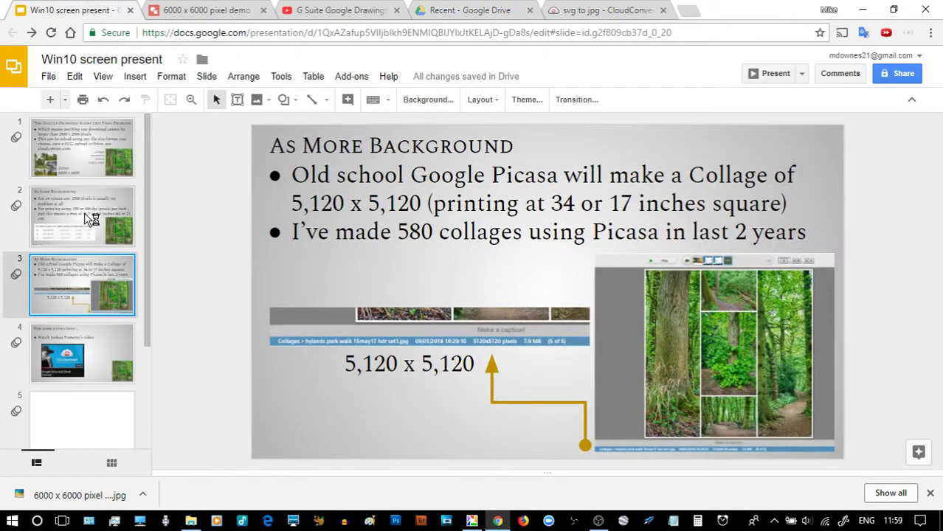
click(92, 152)
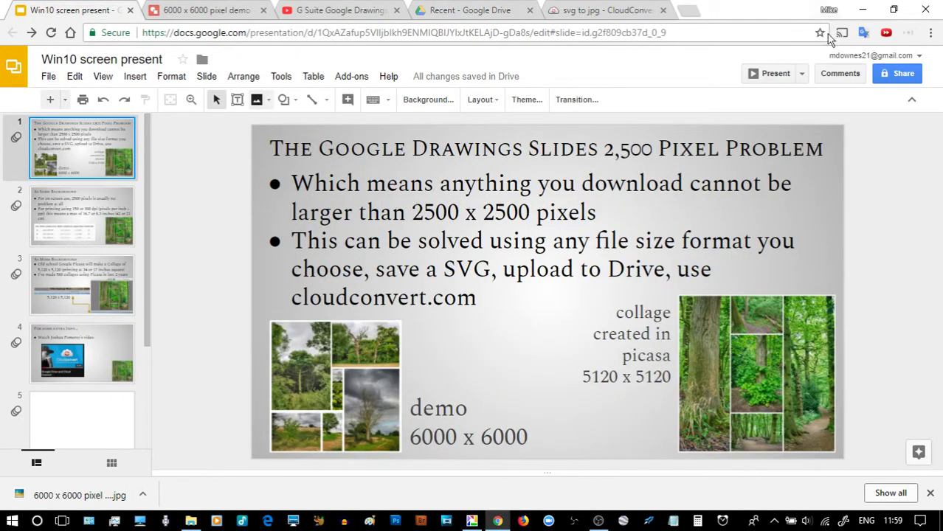
click(771, 73)
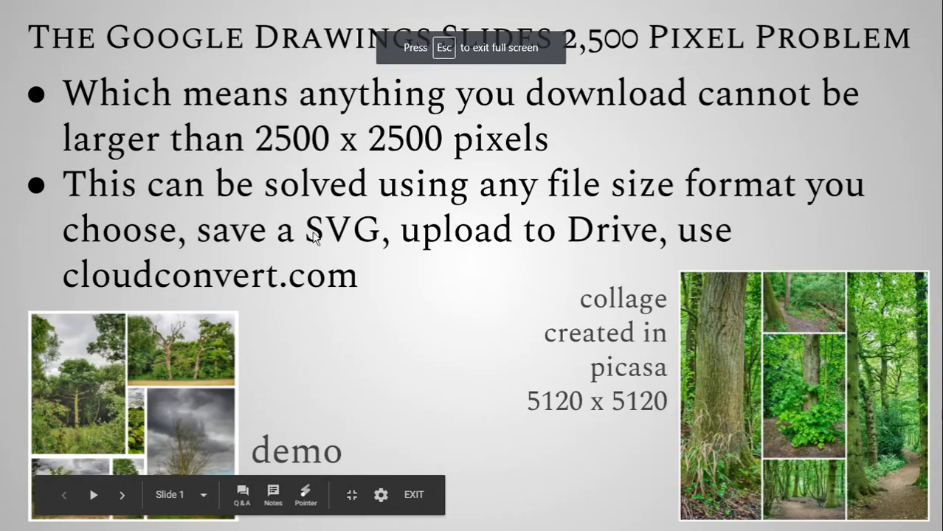
click(376, 339)
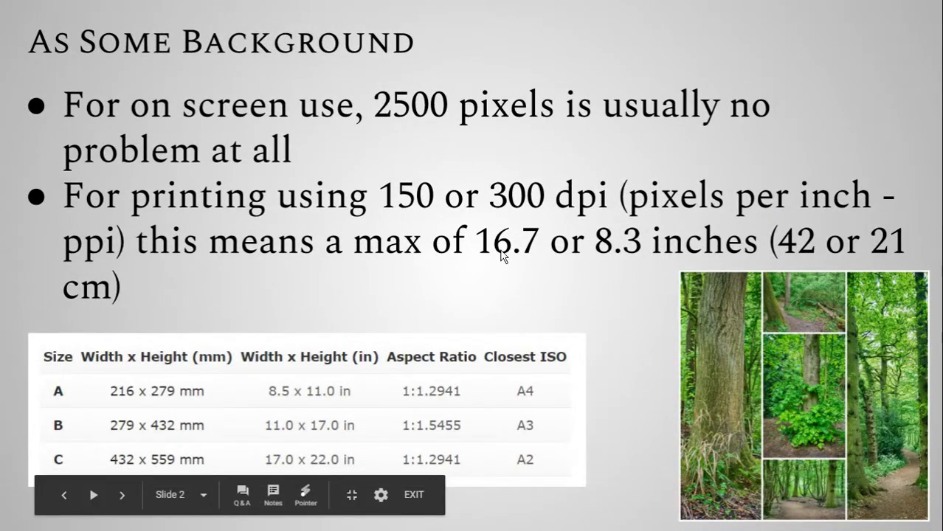
click(594, 323)
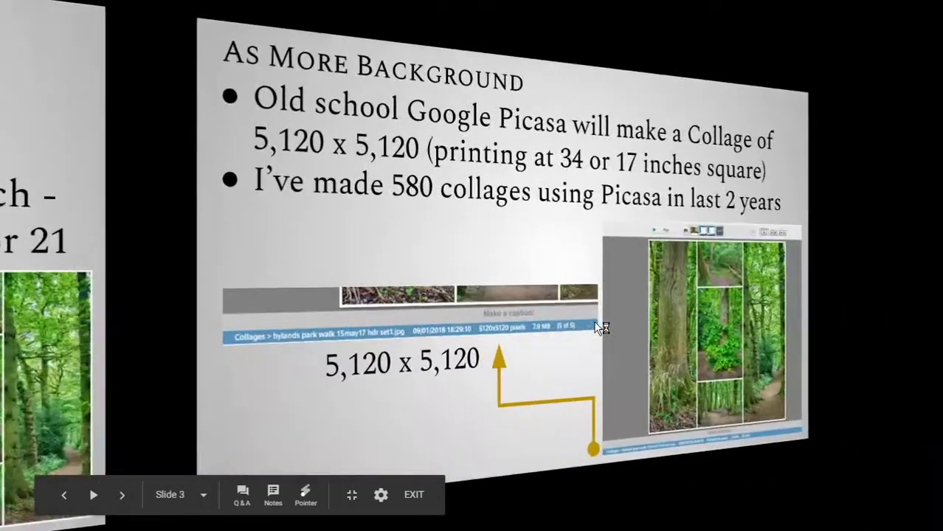